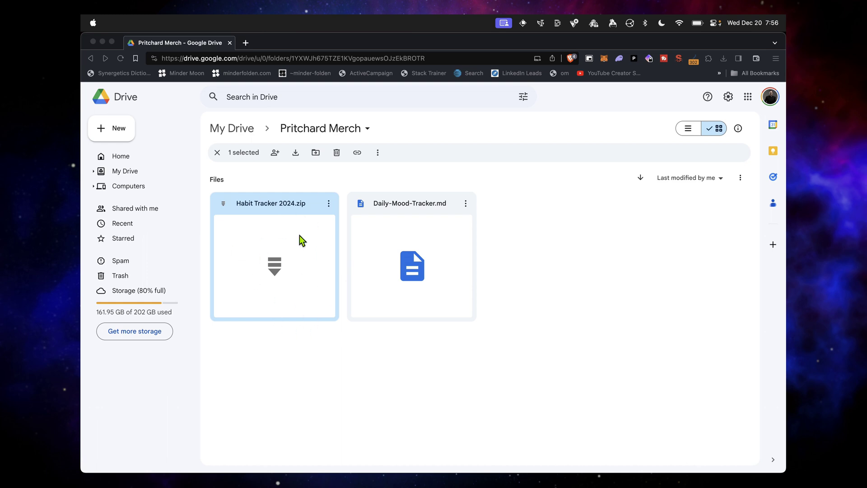
Step: Download Habit Tracker 2024.zip from the Pritchard Merch Drive folder and save it in Example Folder
{"action": "left_click", "coordinate": [329, 204]}
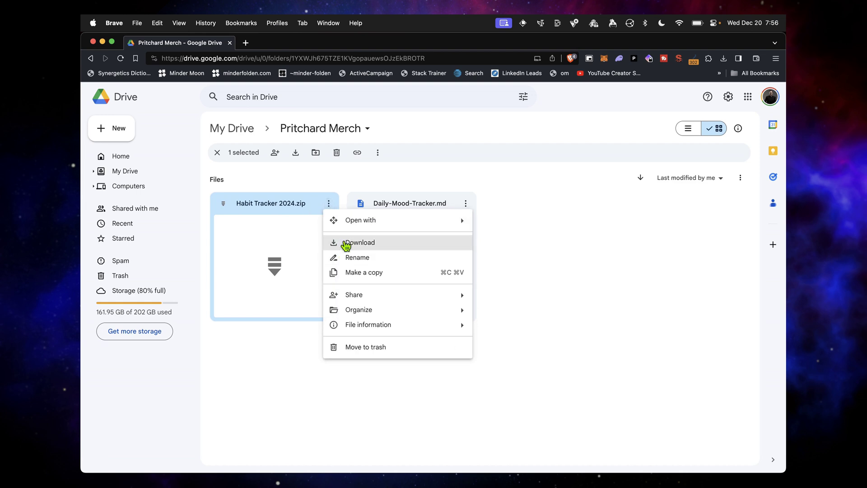
{"action": "left_click", "coordinate": [335, 242]}
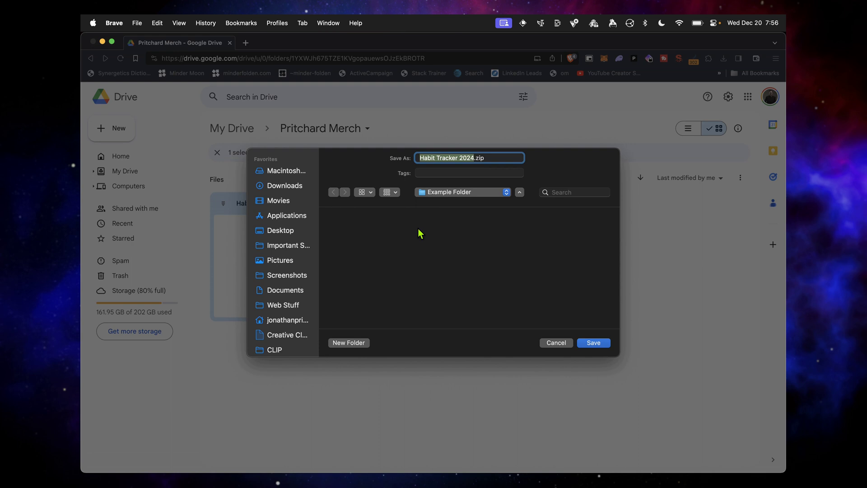
{"action": "left_click", "coordinate": [596, 342]}
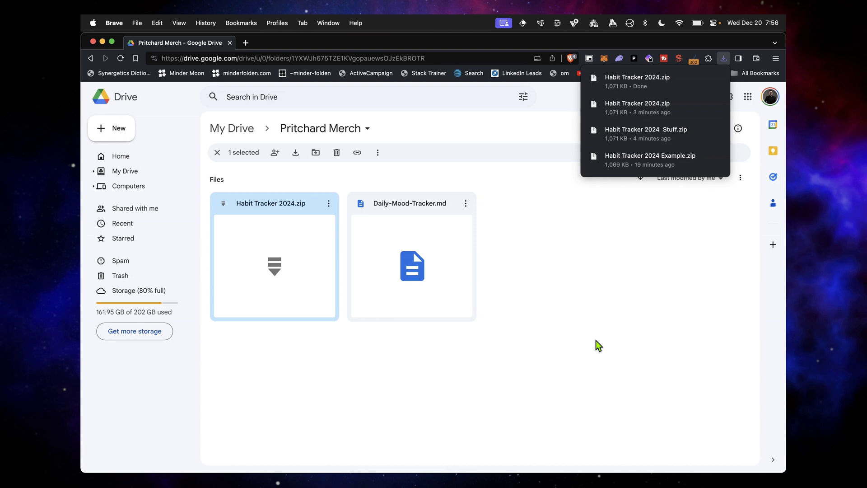
{"action": "key", "text": "super+Tab"}
{"action": "key", "text": "super+Tab"}
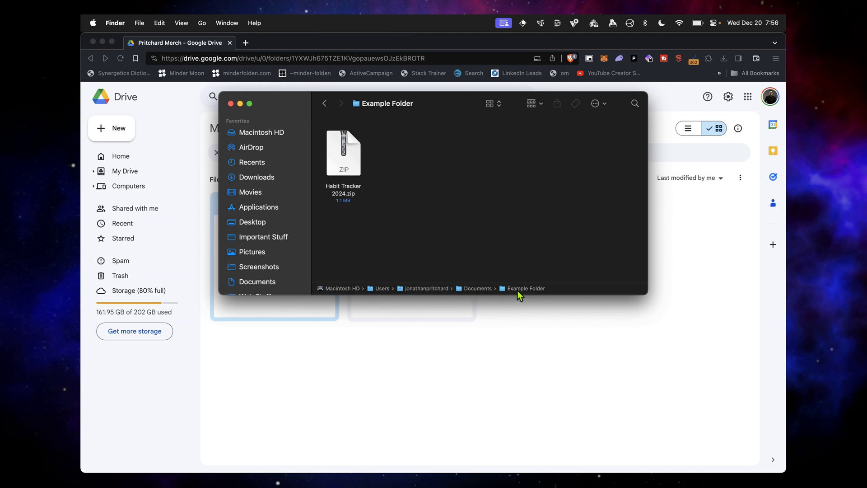
Step: Unzip Habit Tracker 2024.zip and confirm the folder holds Journal, Templates and Void
{"action": "double_click", "coordinate": [346, 160]}
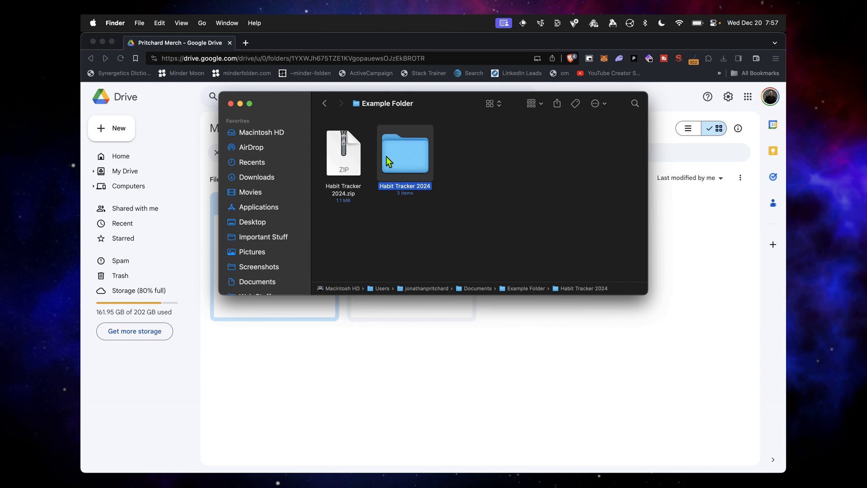
{"action": "double_click", "coordinate": [386, 156]}
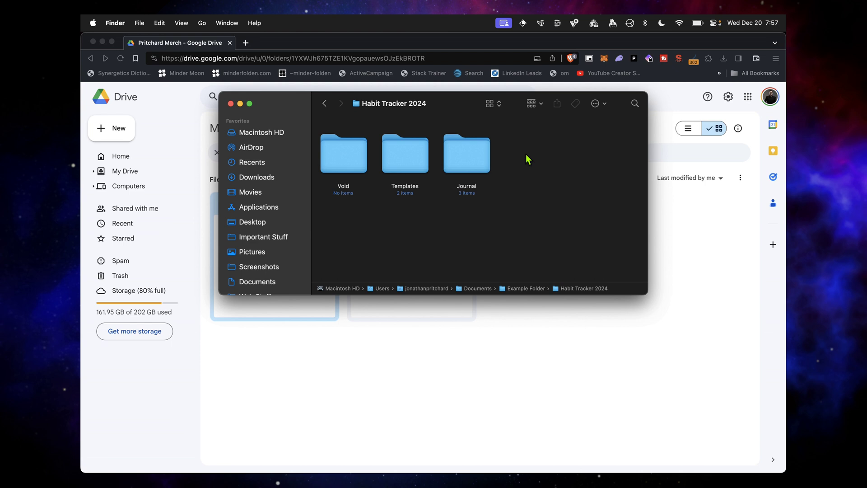
{"action": "key", "text": "super+Up"}
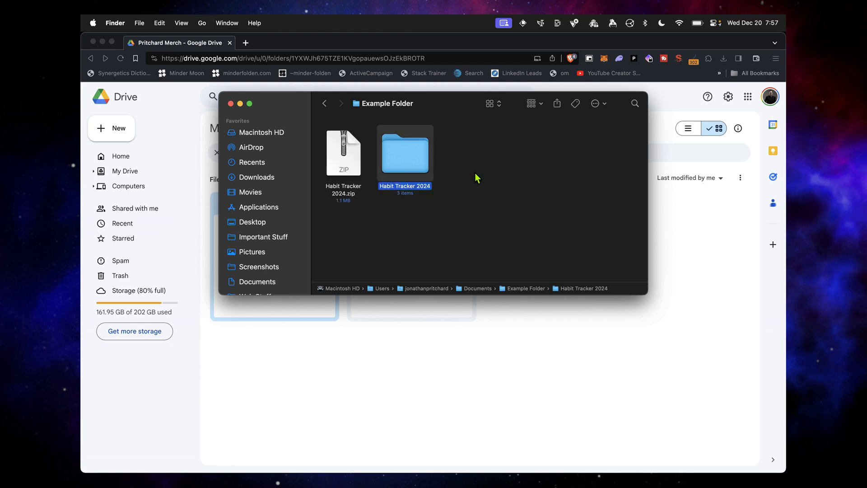
{"action": "key", "text": "super+Tab"}
{"action": "key", "text": "super+Tab"}
{"action": "key", "text": "super+Tab"}
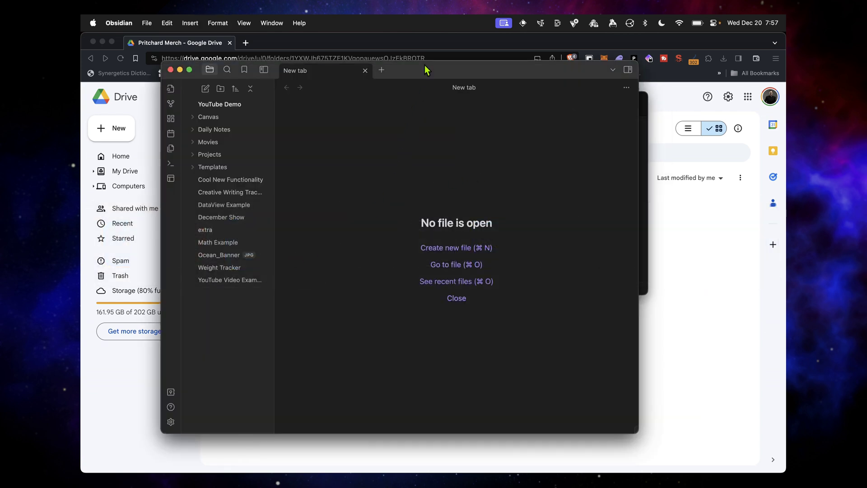
Step: Use Open folder as vault to load the Habit Tracker 2024 folder from Example Folder
{"action": "mouse_move", "coordinate": [379, 69]}
{"action": "left_mouse_down"}
{"action": "mouse_move", "coordinate": [398, 68]}
{"action": "mouse_move", "coordinate": [391, 67]}
{"action": "left_mouse_up"}
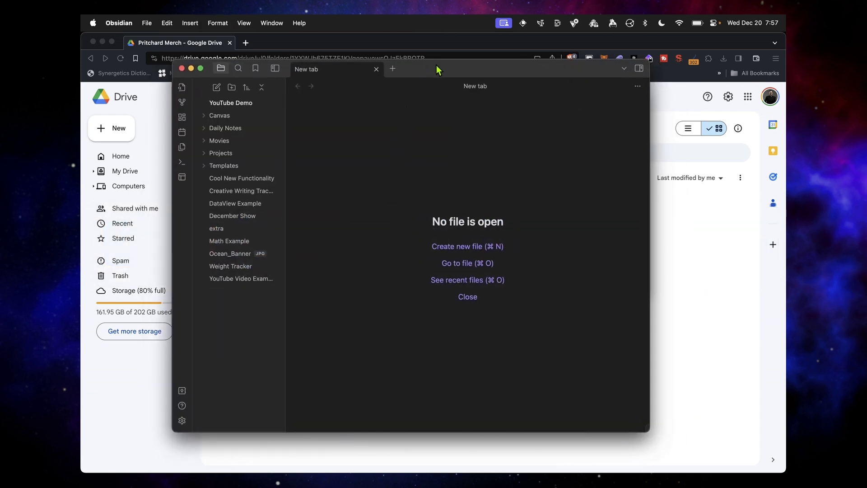
{"action": "left_click", "coordinate": [182, 391]}
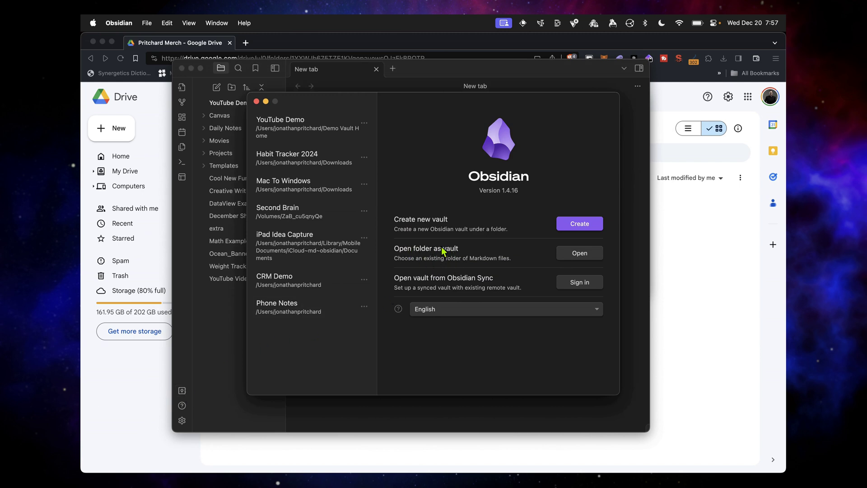
{"action": "left_click", "coordinate": [581, 253]}
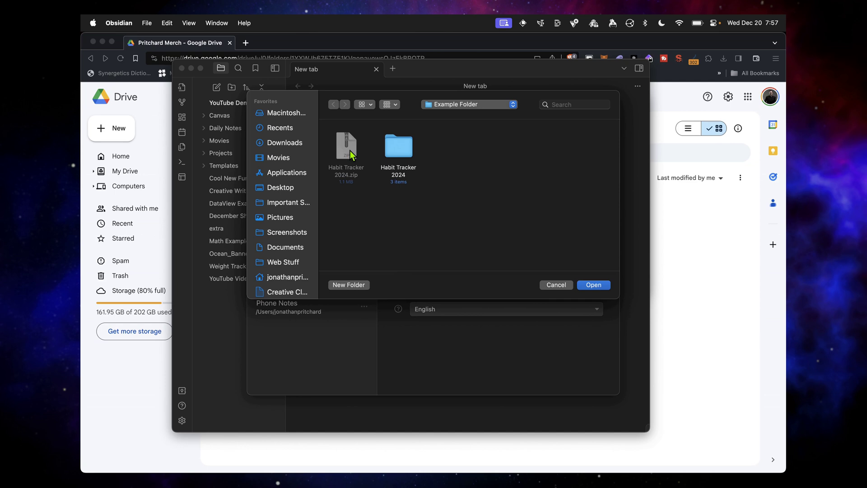
{"action": "left_click", "coordinate": [398, 152]}
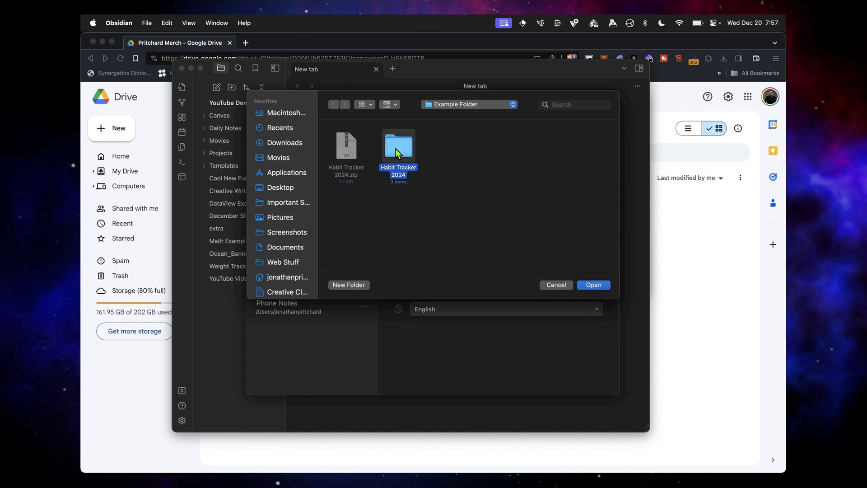
{"action": "left_click", "coordinate": [593, 285]}
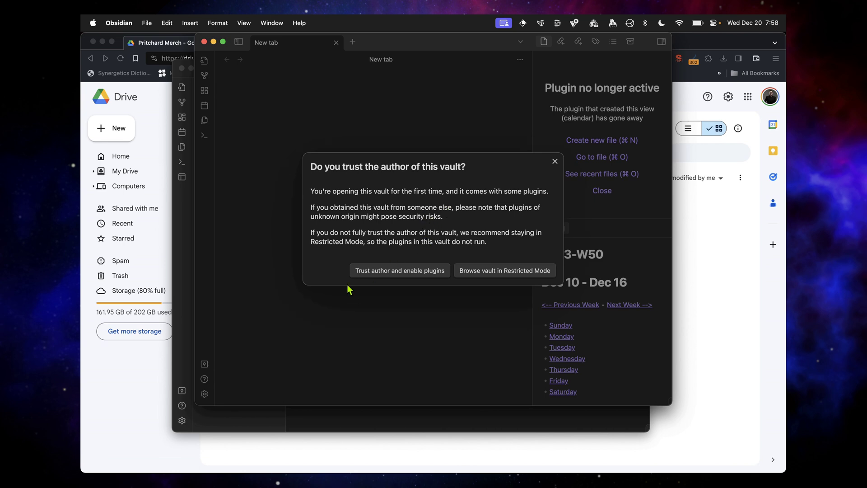
Step: Trust the vault author, review the six enabled community plugins, and show the file sidebar
{"action": "left_click", "coordinate": [420, 271]}
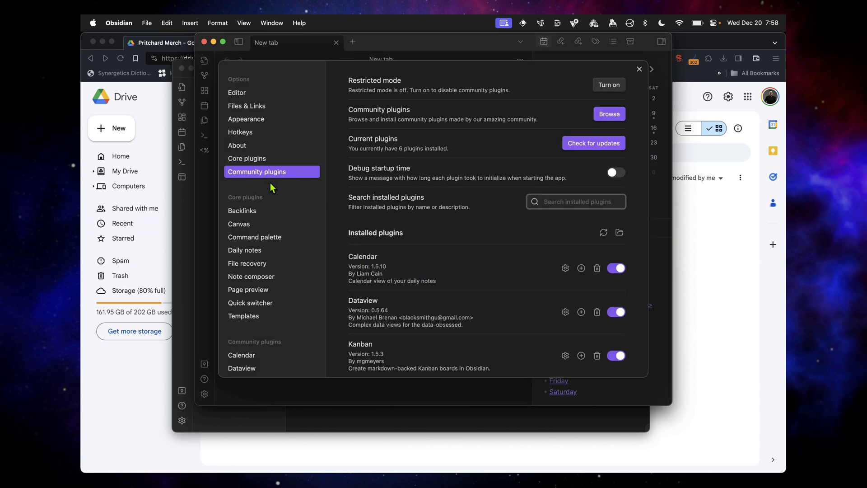
{"action": "scroll", "coordinate": [446, 225], "scroll_direction": "down", "scroll_amount": 5}
{"action": "scroll", "coordinate": [446, 225], "scroll_direction": "up", "scroll_amount": 5}
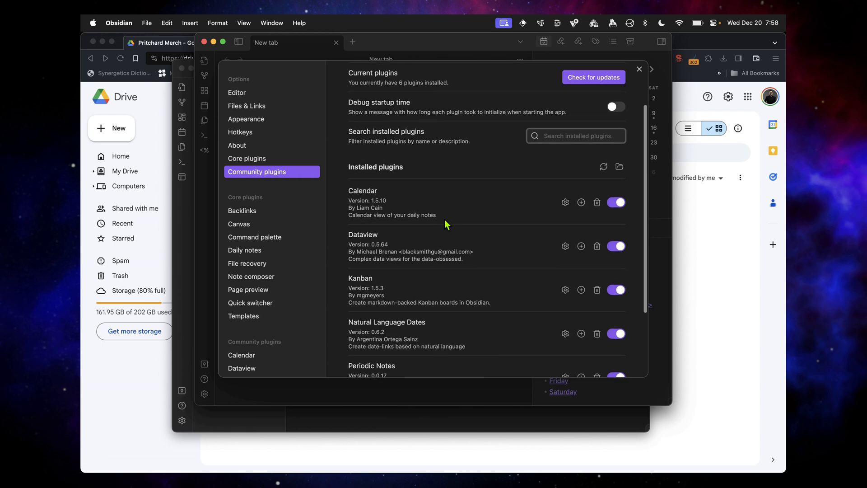
{"action": "left_click", "coordinate": [640, 70]}
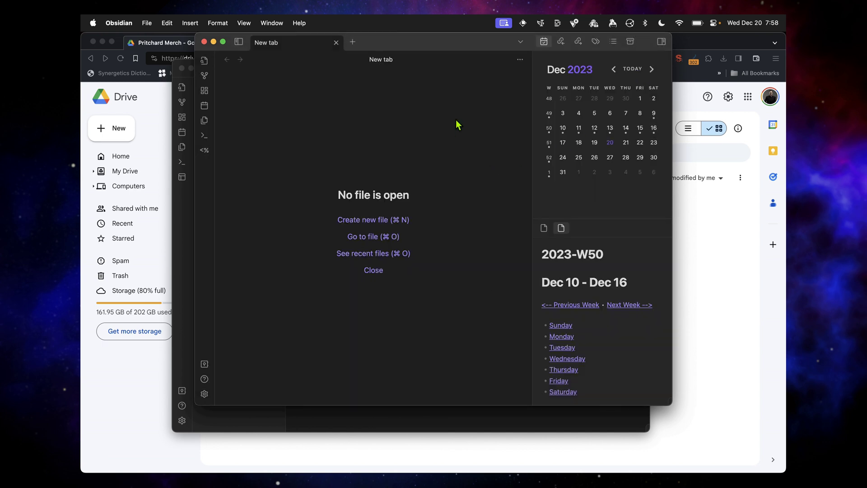
{"action": "left_click", "coordinate": [238, 42]}
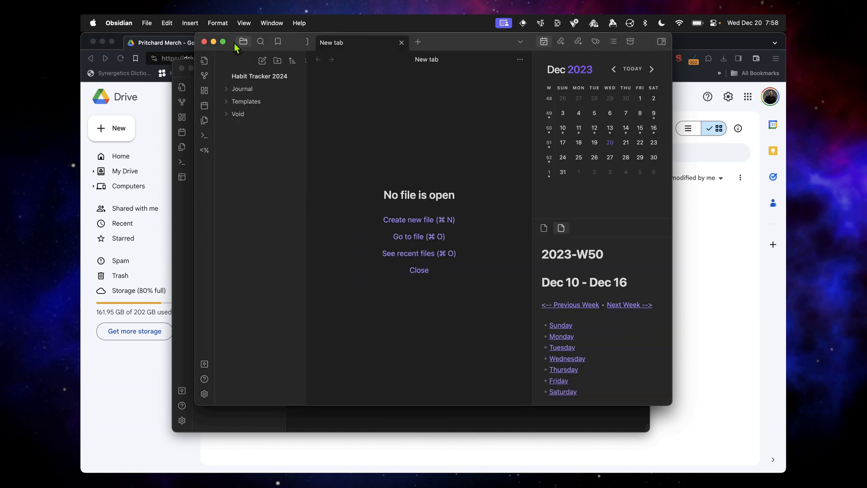
Step: Expand Journal > Days and open the 2023-12-16 daily note from the calendar
{"action": "left_click", "coordinate": [241, 89]}
{"action": "left_click", "coordinate": [244, 102]}
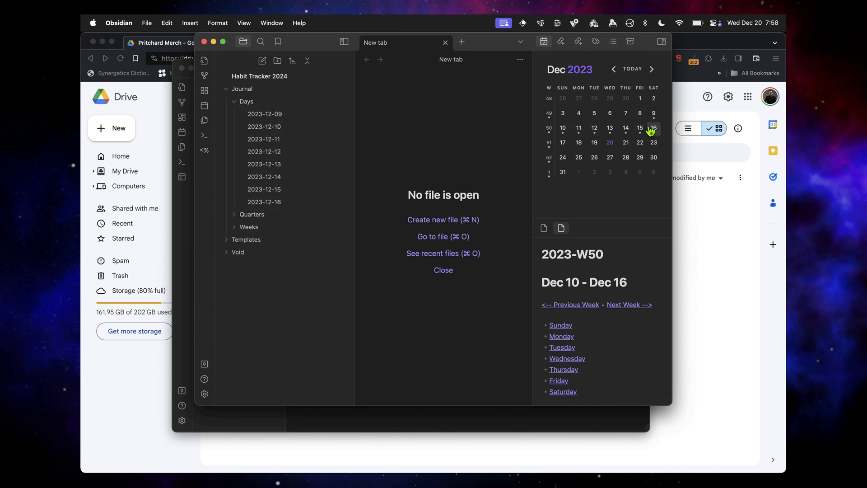
{"action": "left_click", "coordinate": [650, 131]}
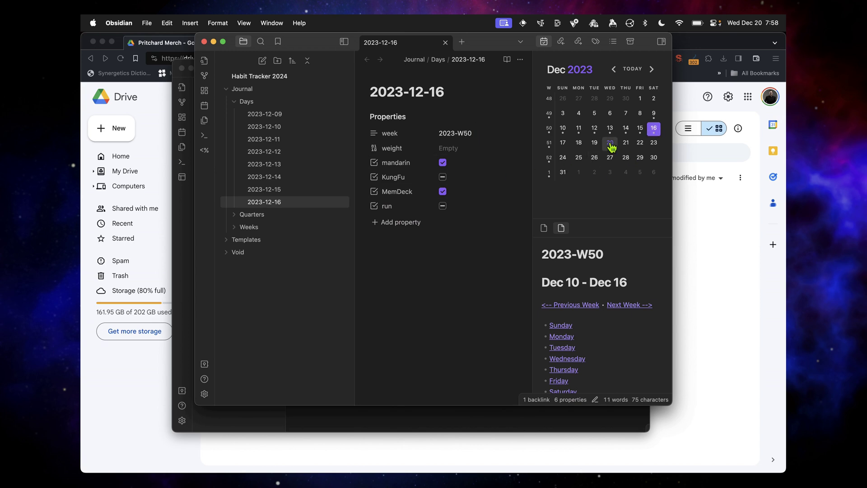
Step: Create the new 2023-12-20 daily note from the calendar and review the weekly sidebar
{"action": "left_click", "coordinate": [610, 144]}
{"action": "left_click", "coordinate": [541, 244]}
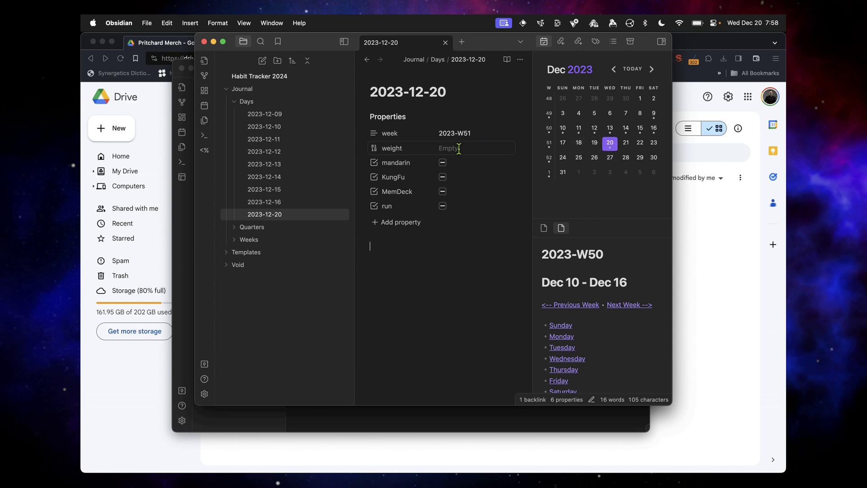
{"action": "scroll", "coordinate": [566, 280], "scroll_direction": "down", "scroll_amount": 10}
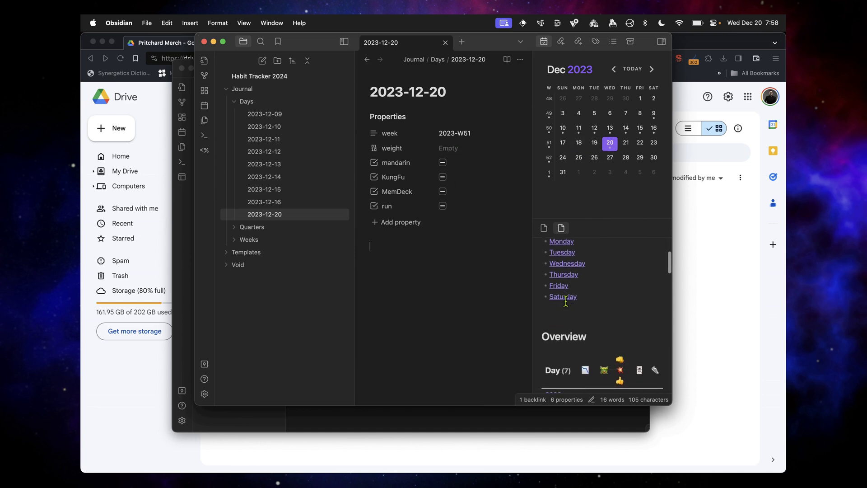
{"action": "scroll", "coordinate": [566, 300], "scroll_direction": "up", "scroll_amount": 5}
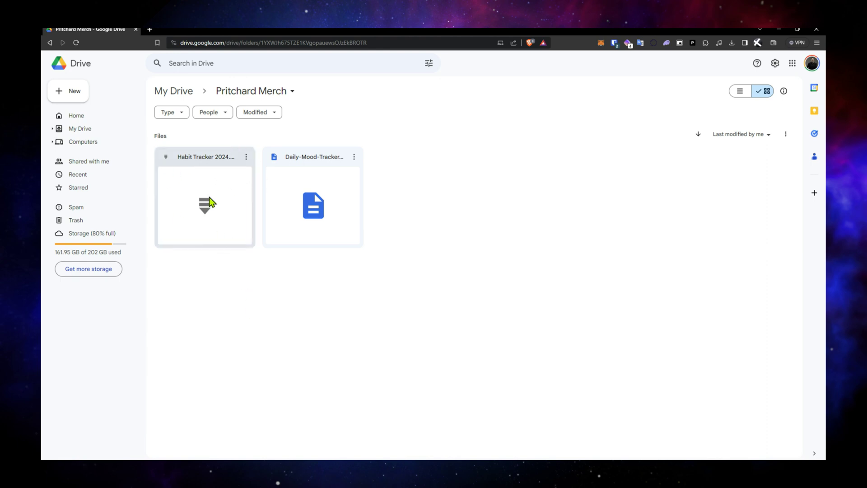
Step: Download Habit Tracker 2024.zip from Google Drive into Example Folder and bring that folder forward
{"action": "left_click", "coordinate": [246, 157]}
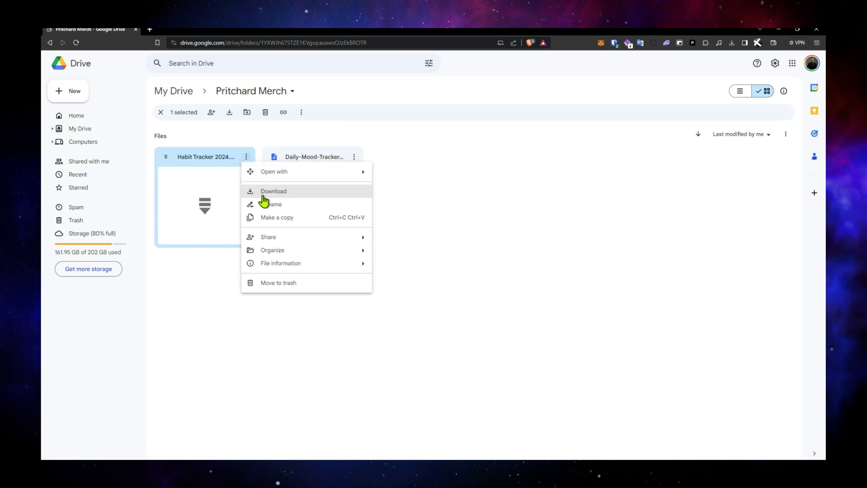
{"action": "left_click", "coordinate": [268, 195]}
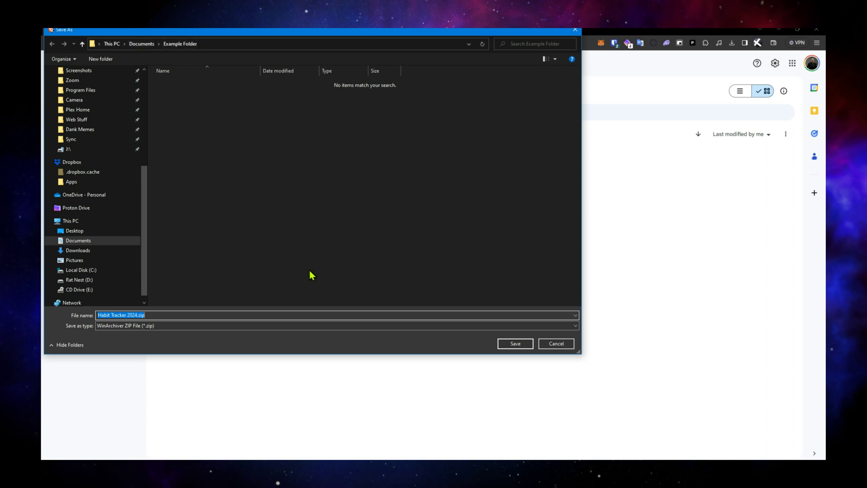
{"action": "left_click", "coordinate": [513, 346]}
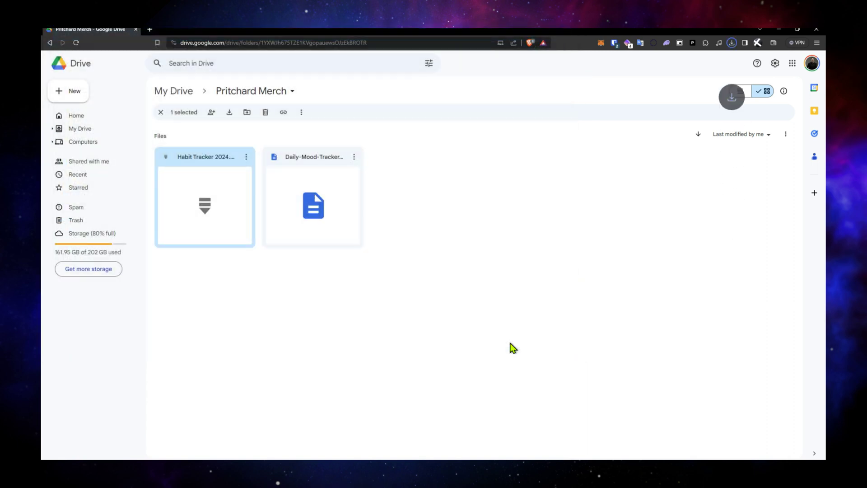
{"action": "left_click", "coordinate": [509, 332]}
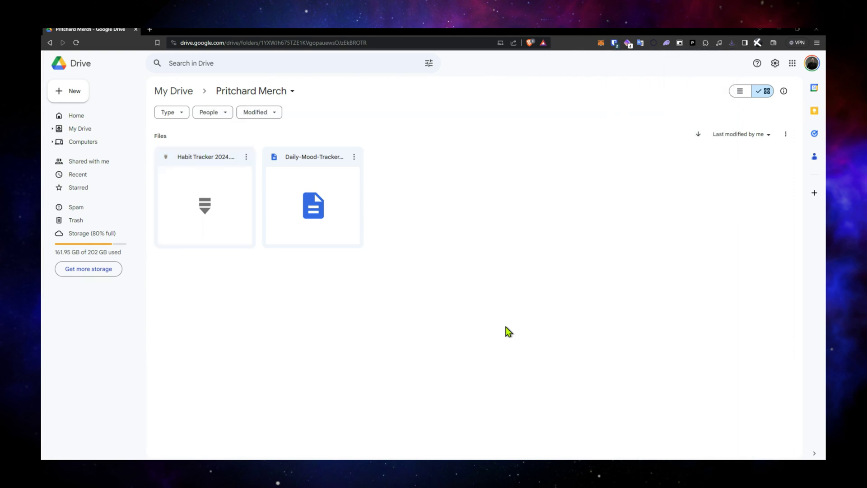
{"action": "key", "text": "alt+Tab"}
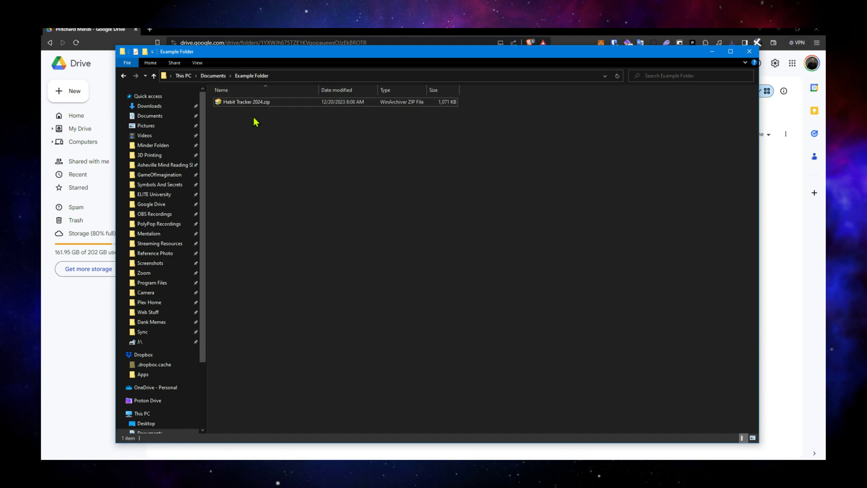
Step: Extract Habit Tracker 2024.zip in place with 7-Zip > Extract Here and select the new folder
{"action": "right_click", "coordinate": [248, 104]}
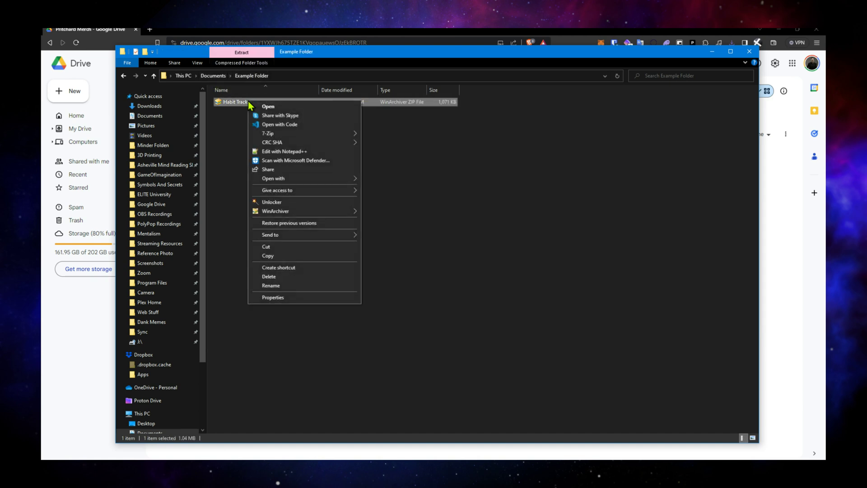
{"action": "mouse_move", "coordinate": [268, 134]}
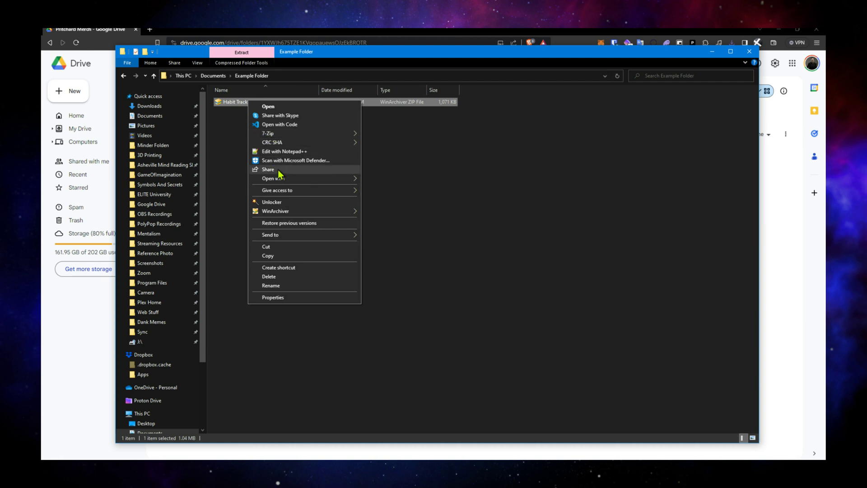
{"action": "mouse_move", "coordinate": [355, 183]}
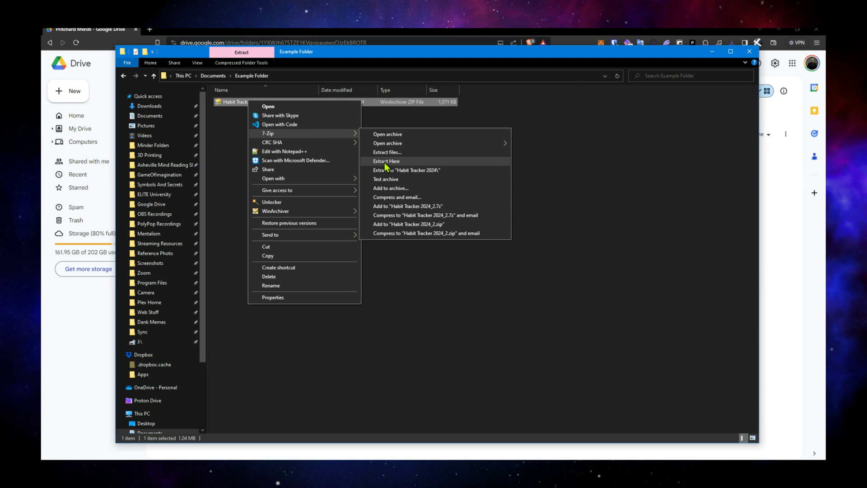
{"action": "left_click", "coordinate": [382, 163]}
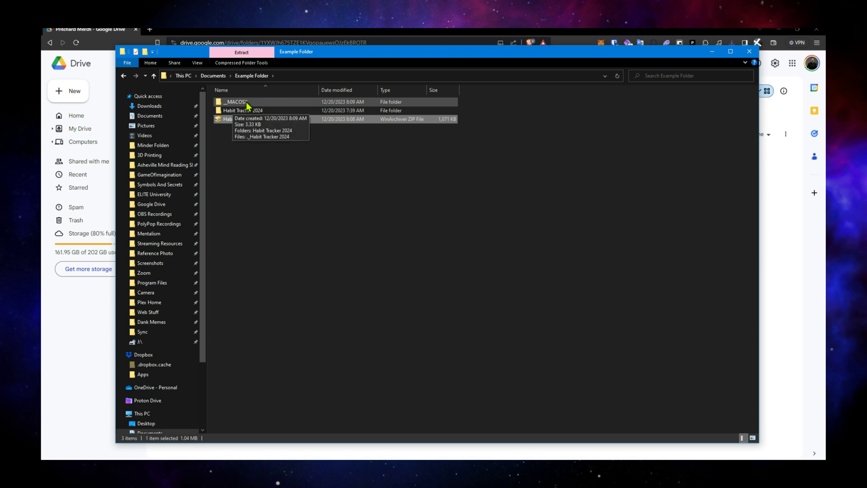
{"action": "left_click", "coordinate": [256, 102]}
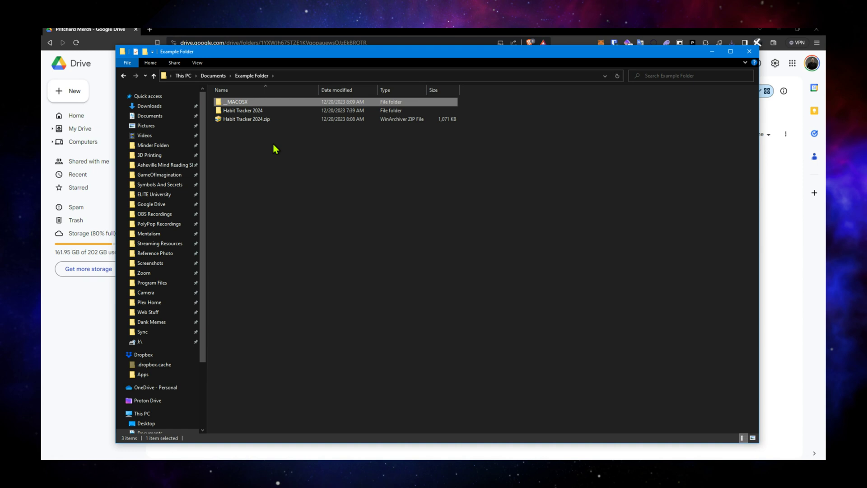
{"action": "left_click", "coordinate": [250, 112]}
Step: Open the Habit Tracker 2024 folder to view .obsidian, Journal, Templates and Void
{"action": "double_click", "coordinate": [249, 111]}
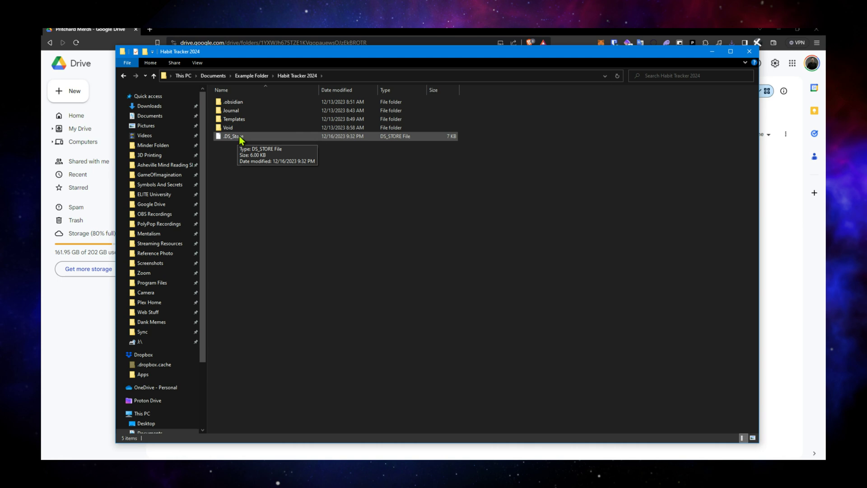
{"action": "mouse_move", "coordinate": [243, 106]}
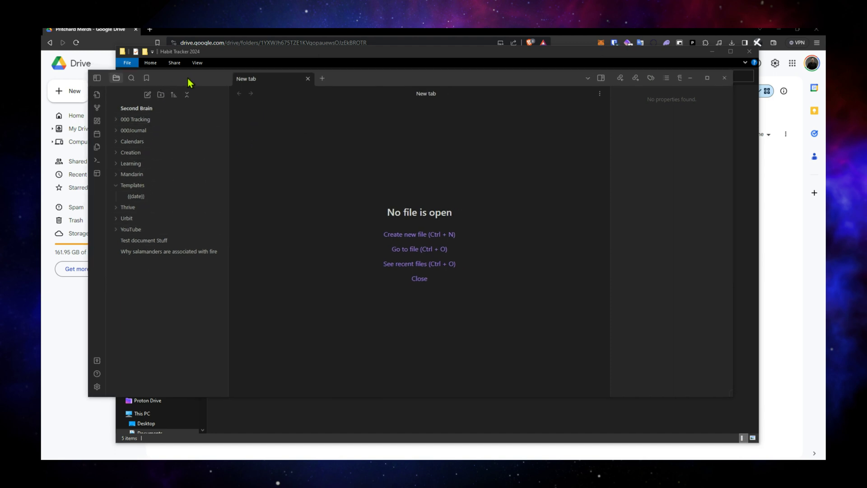
Step: Choose Open folder as vault and select Habit Tracker 2024 inside Documents > Example Folder
{"action": "left_click", "coordinate": [95, 360]}
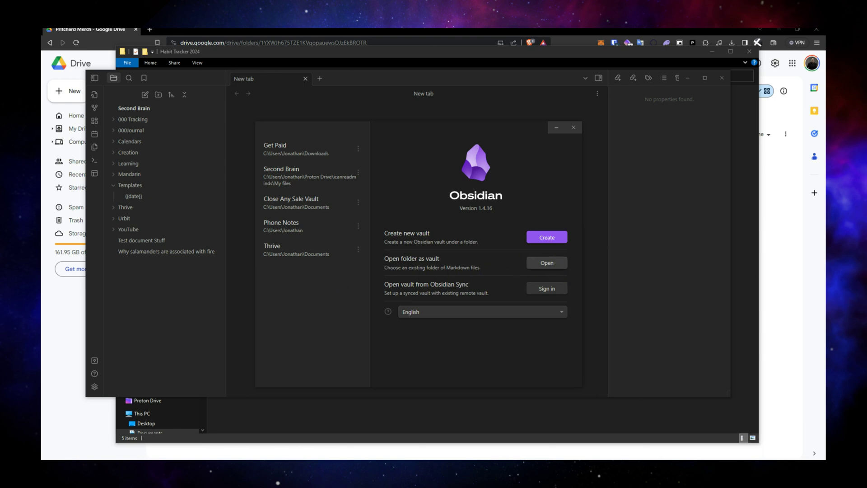
{"action": "left_click", "coordinate": [547, 263]}
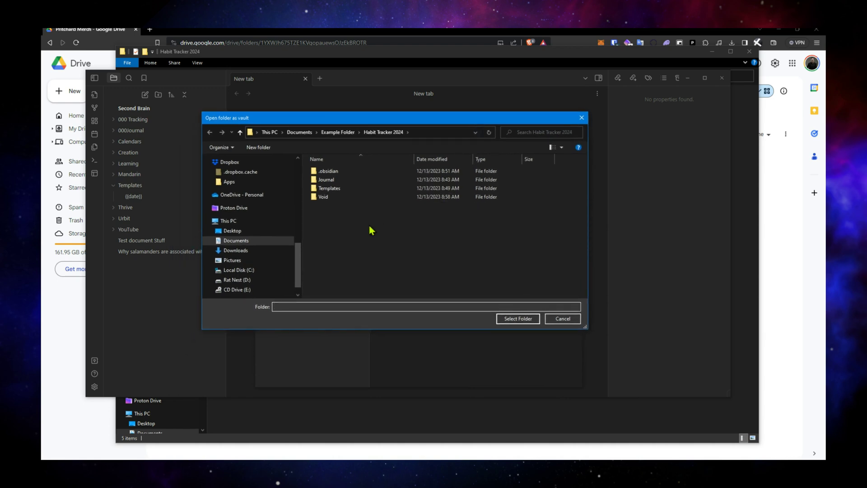
{"action": "left_click", "coordinate": [345, 132]}
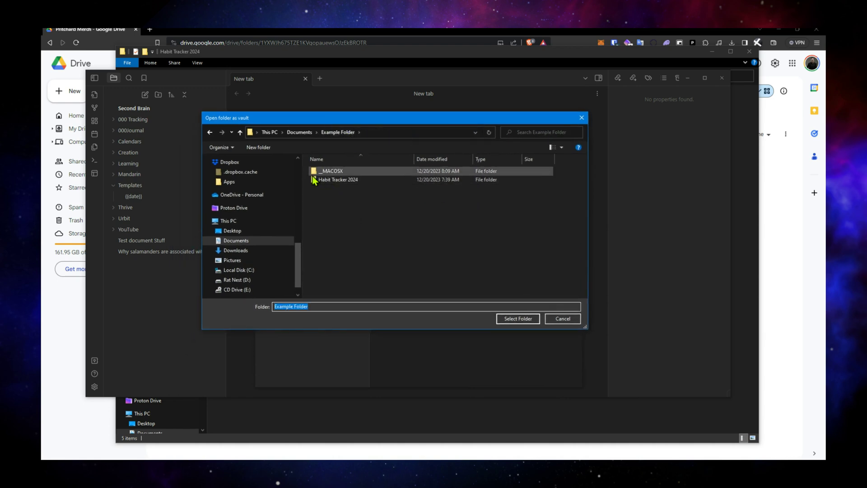
{"action": "left_click", "coordinate": [340, 181]}
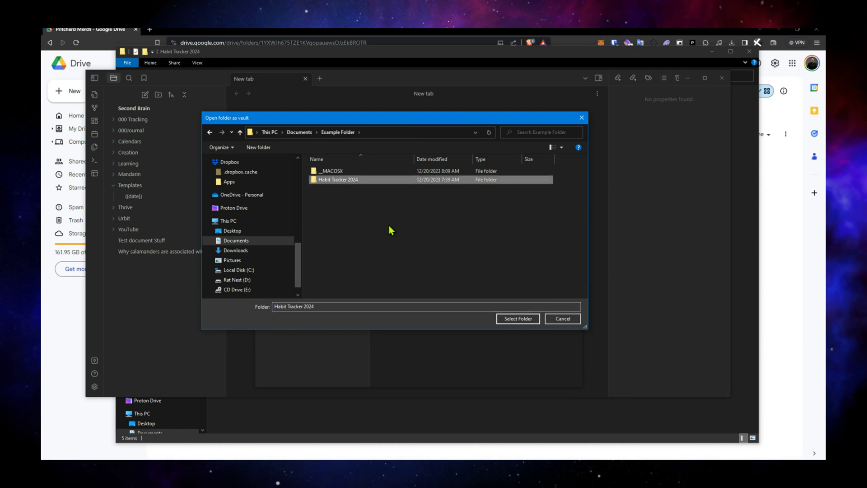
{"action": "double_click", "coordinate": [371, 180]}
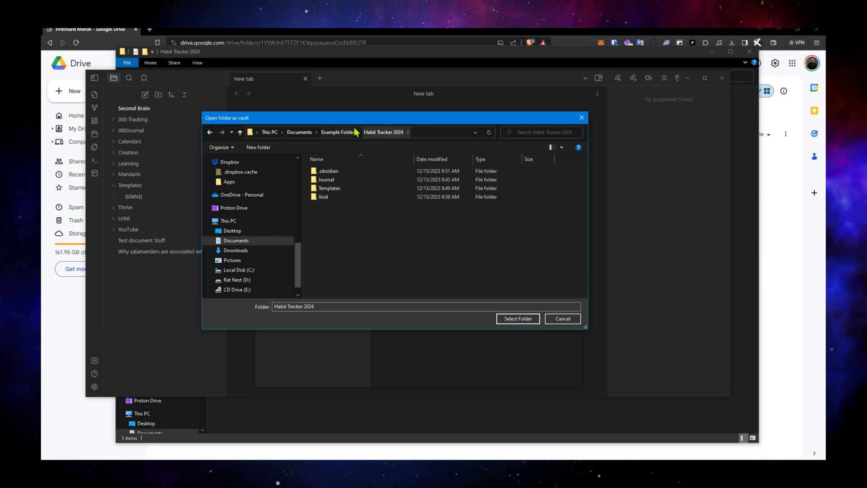
{"action": "left_click", "coordinate": [339, 131]}
{"action": "left_click", "coordinate": [345, 181]}
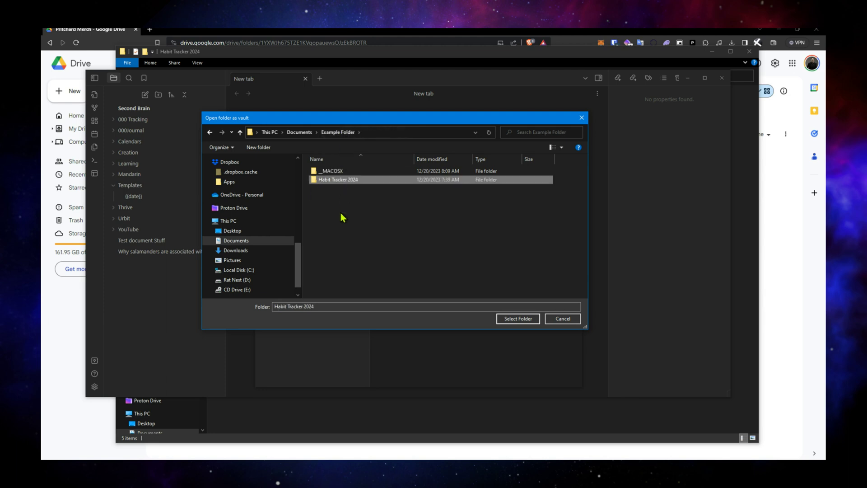
{"action": "left_click", "coordinate": [530, 321]}
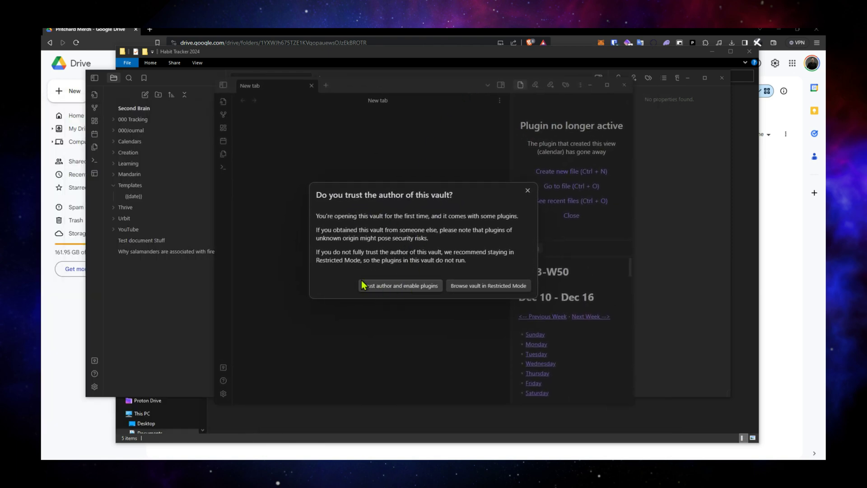
Step: Trust the author to enable plugins, close Settings, then show the files and expand Journal
{"action": "left_click", "coordinate": [396, 286]}
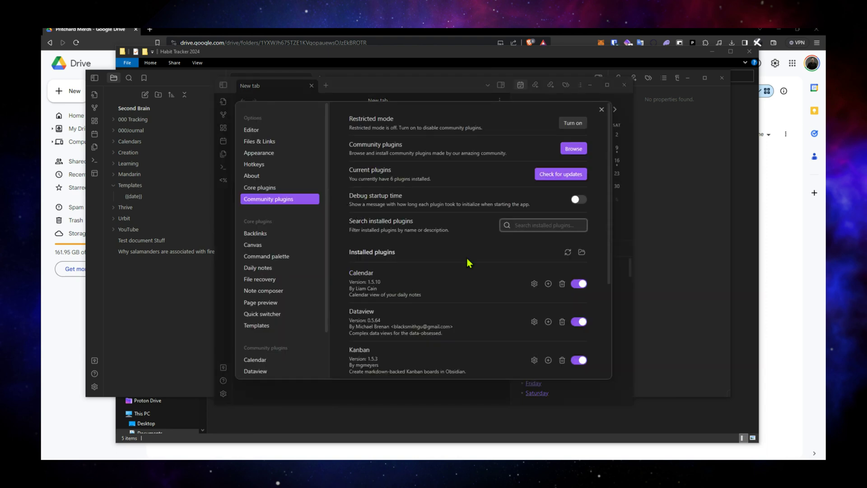
{"action": "left_click", "coordinate": [603, 110]}
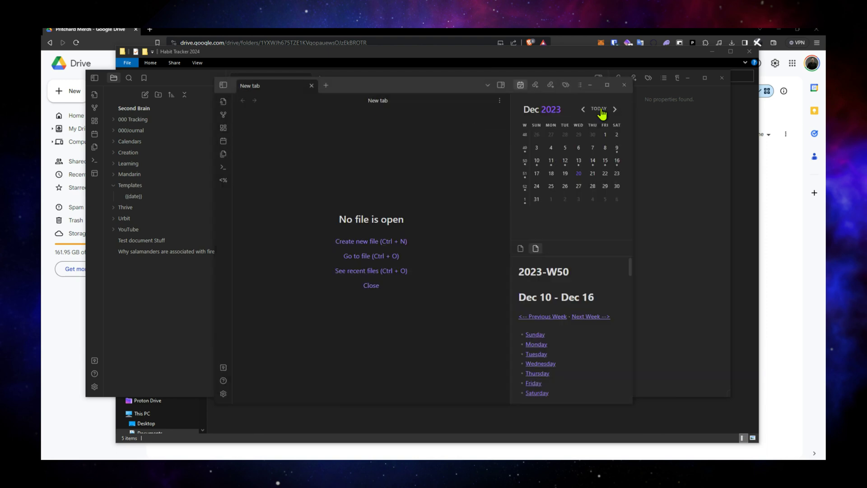
{"action": "left_click", "coordinate": [223, 85]}
{"action": "left_click", "coordinate": [267, 127]}
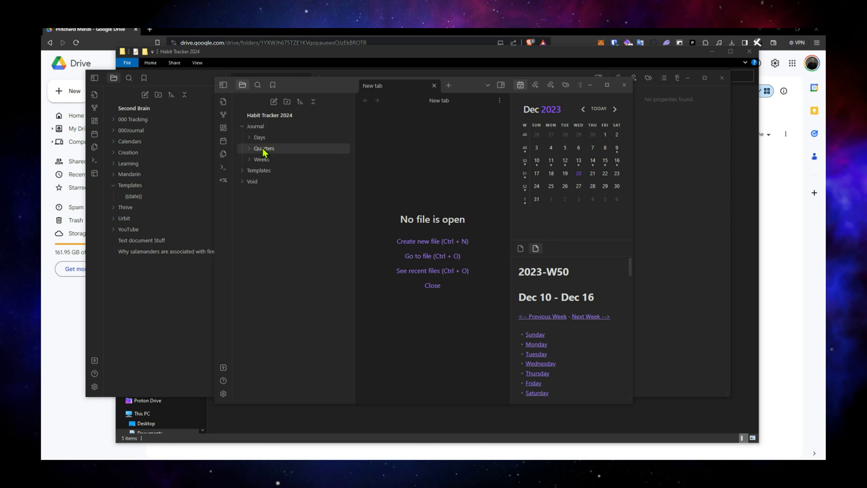
Step: Expand Quarters and view the December 13 and 14 daily notes, declining to create December 22
{"action": "left_click", "coordinate": [263, 148]}
{"action": "left_click", "coordinate": [579, 163]}
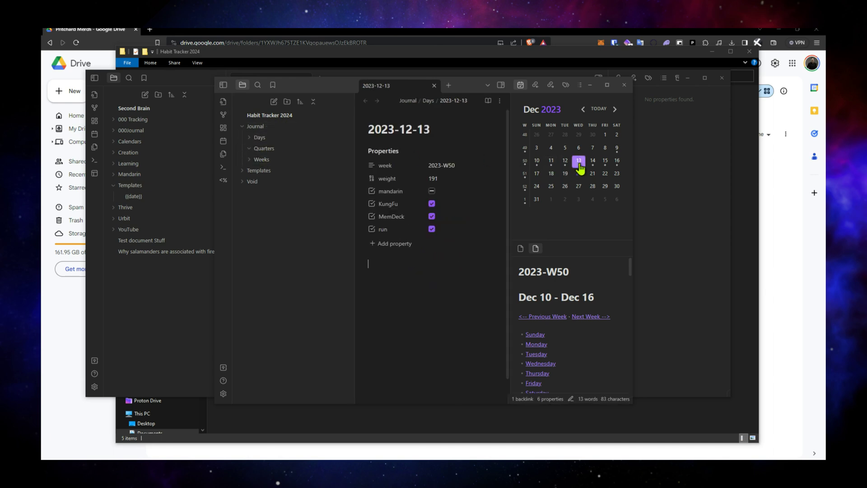
{"action": "left_click", "coordinate": [593, 162]}
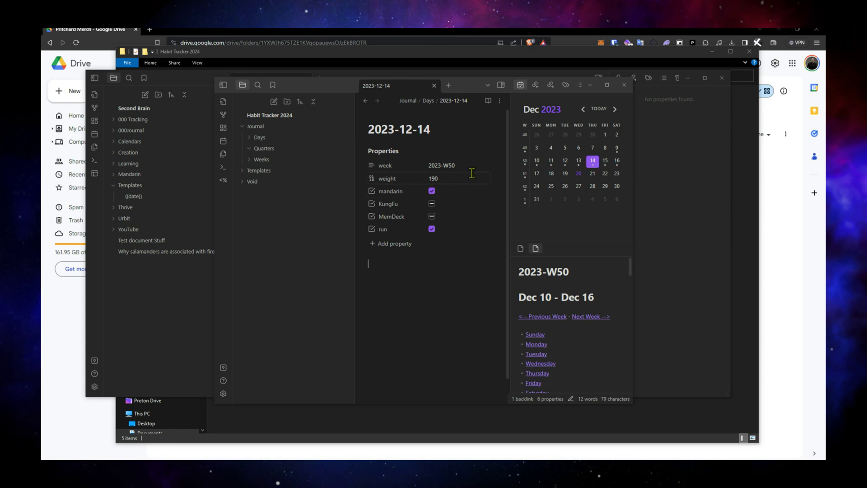
{"action": "left_click", "coordinate": [605, 175]}
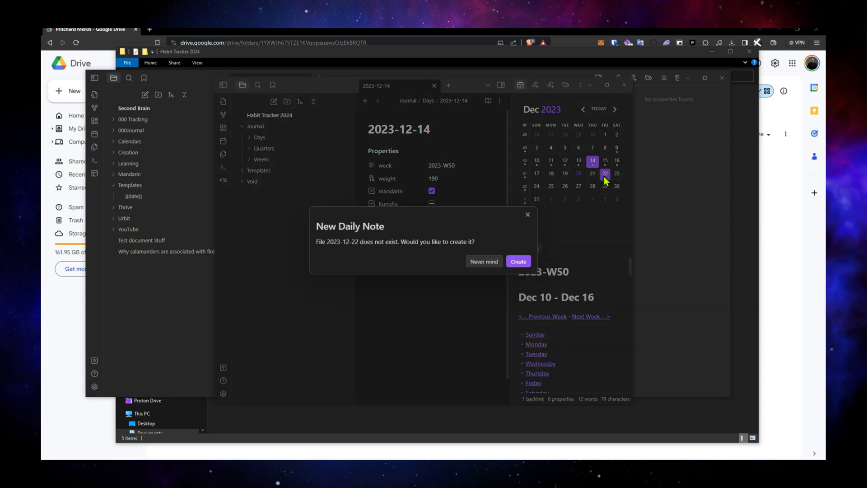
{"action": "left_click", "coordinate": [528, 215]}
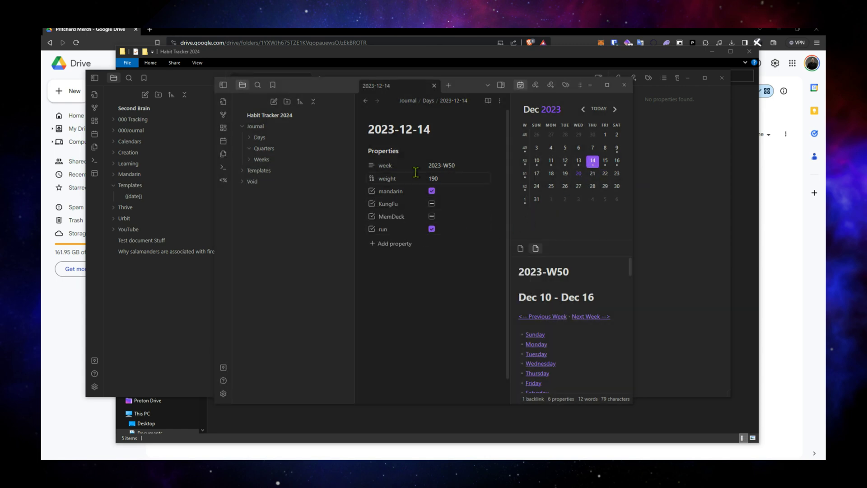
Step: Expand the Templates folder and review the Daily Note Template and Weekly Template
{"action": "left_click", "coordinate": [249, 174]}
{"action": "left_click", "coordinate": [260, 182]}
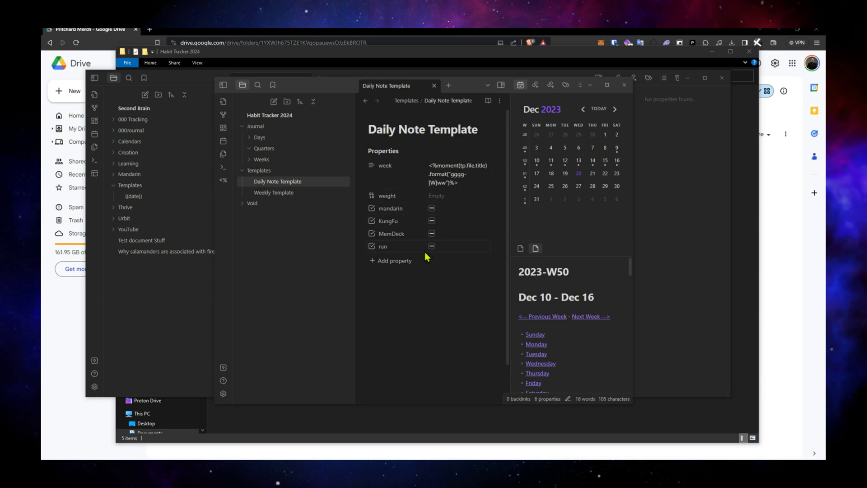
{"action": "left_click", "coordinate": [274, 193]}
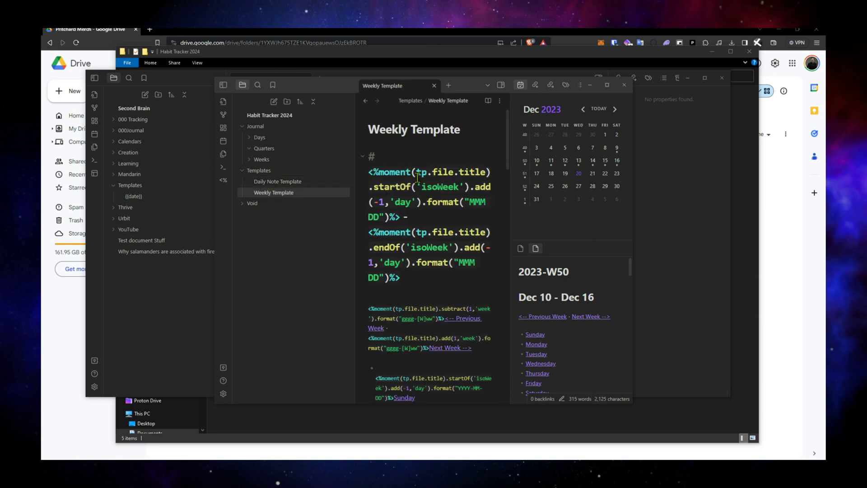
{"action": "scroll", "coordinate": [431, 382], "scroll_direction": "down", "scroll_amount": 5}
{"action": "scroll", "coordinate": [450, 291], "scroll_direction": "up", "scroll_amount": 5}
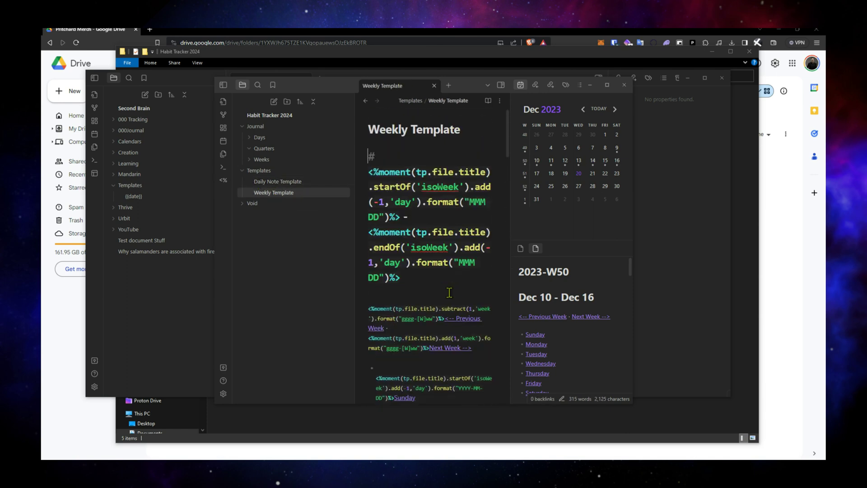